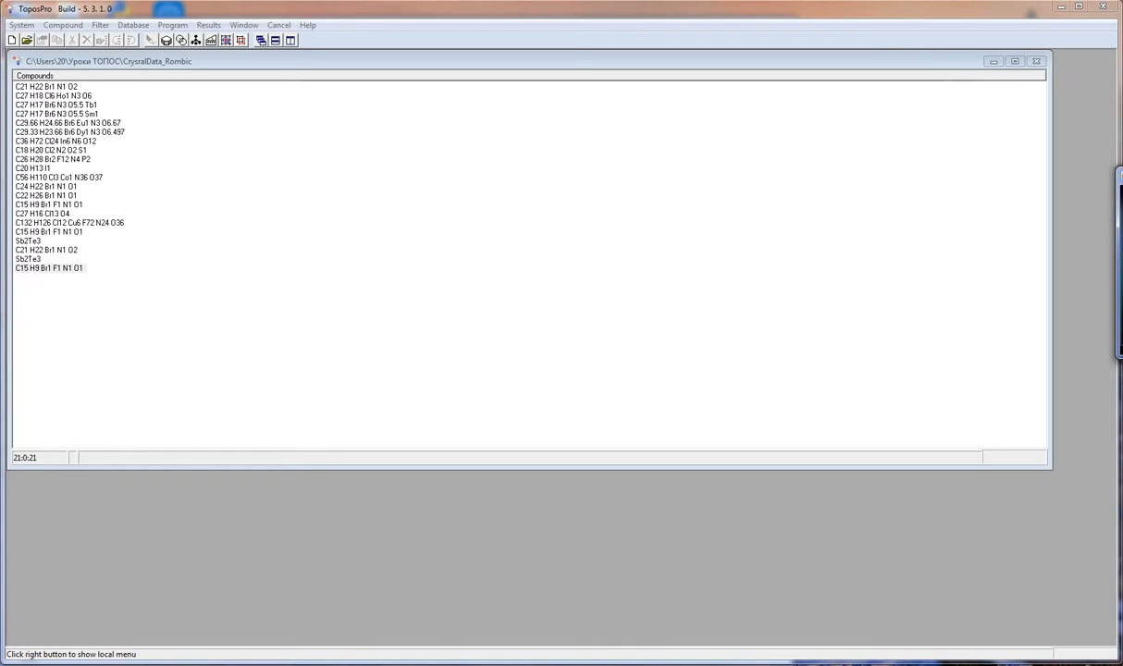
- Open the crystal data of the last C15 H9 Br1 F1 N1 O1 entry and calculate its chemical composition, accepting the result
double_click(51, 267)
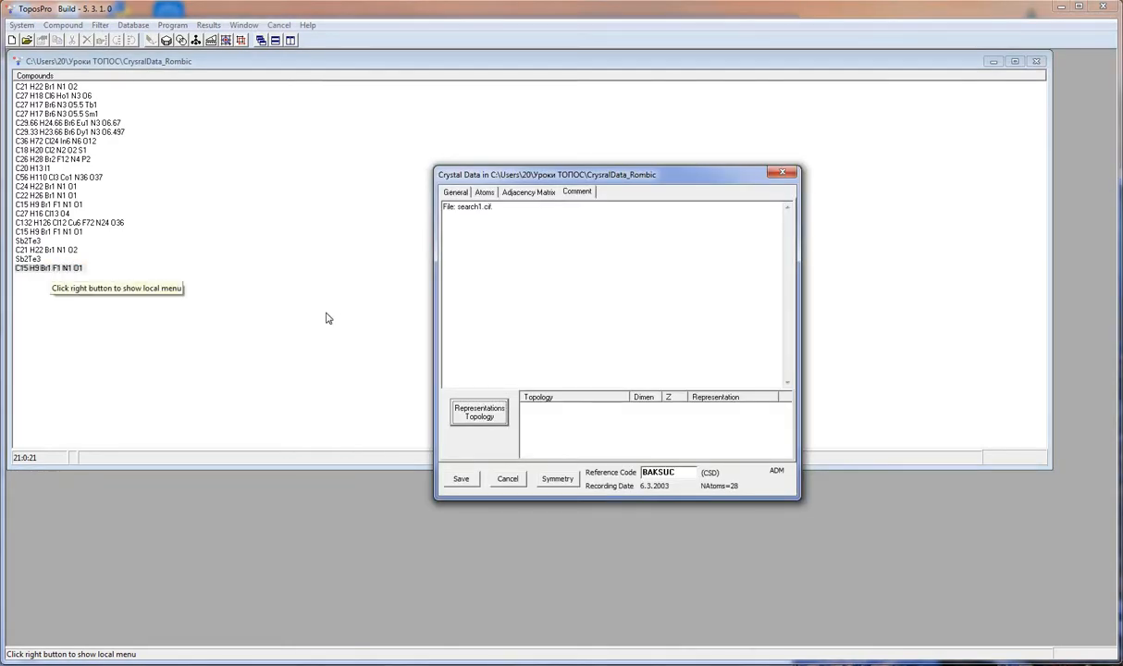
left_click(455, 192)
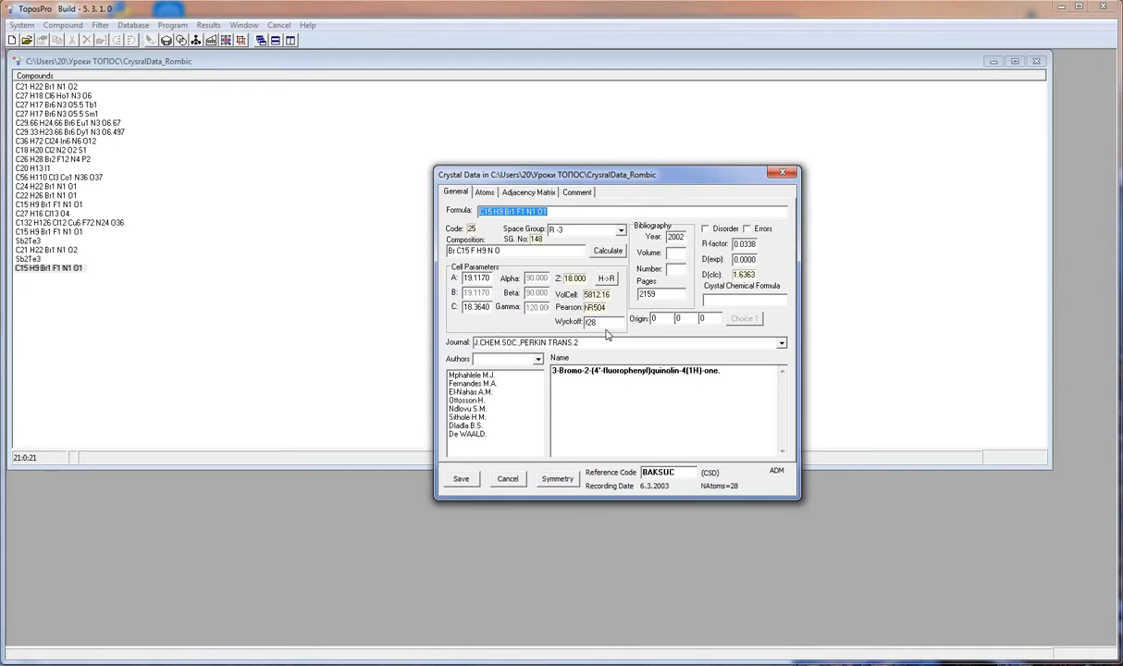
left_click(619, 251)
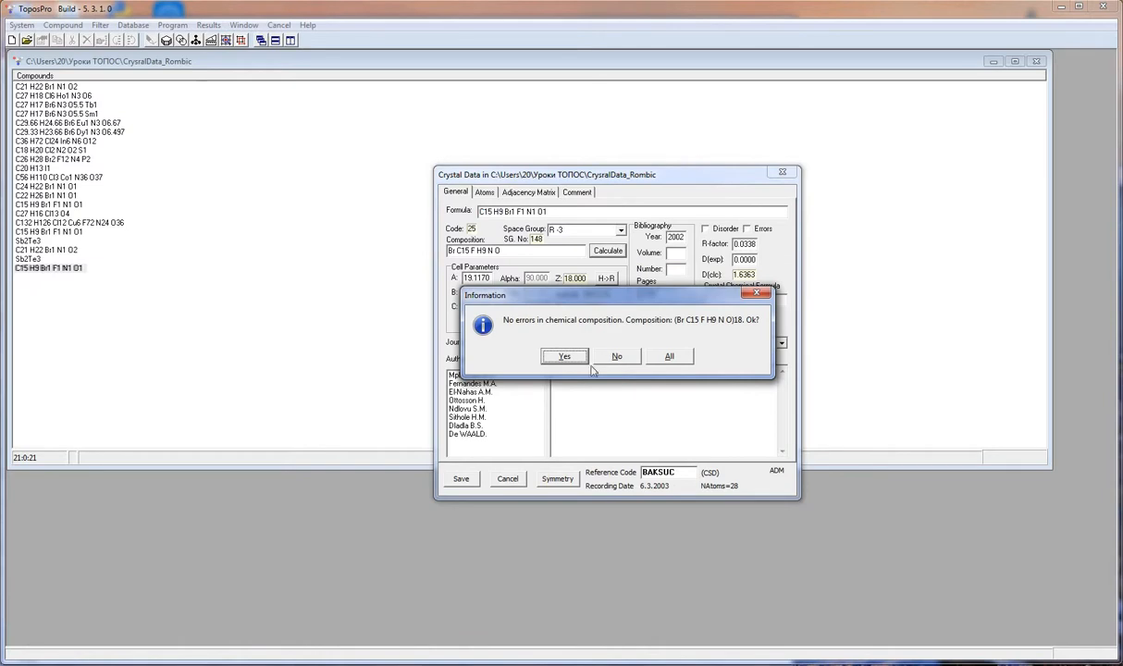
left_click(564, 357)
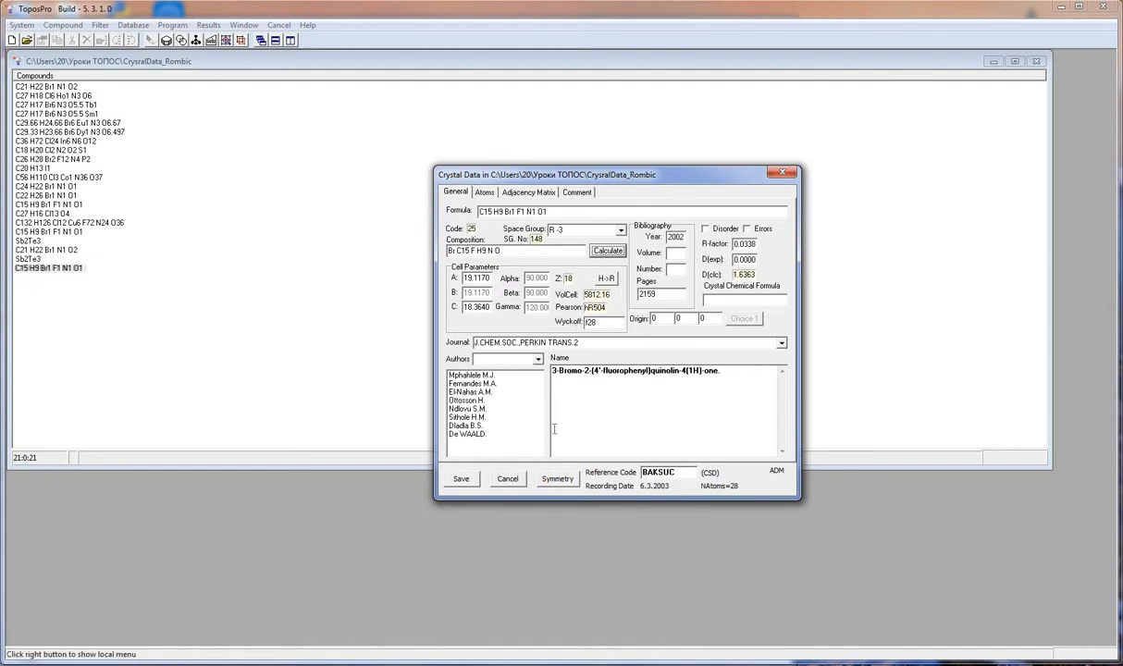
- Generate the klassengleiche and general subgroups in the symmetry data, and change the group to the [4]R -3 (-a-b,a,4c) subgroup
left_click(558, 480)
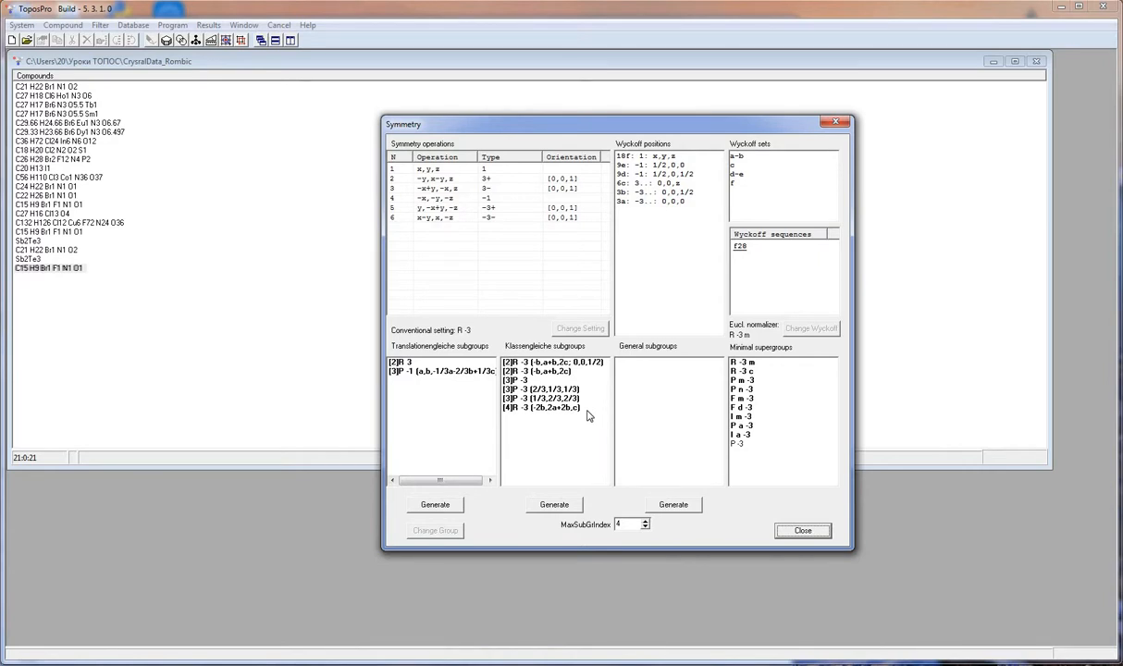
left_click(561, 507)
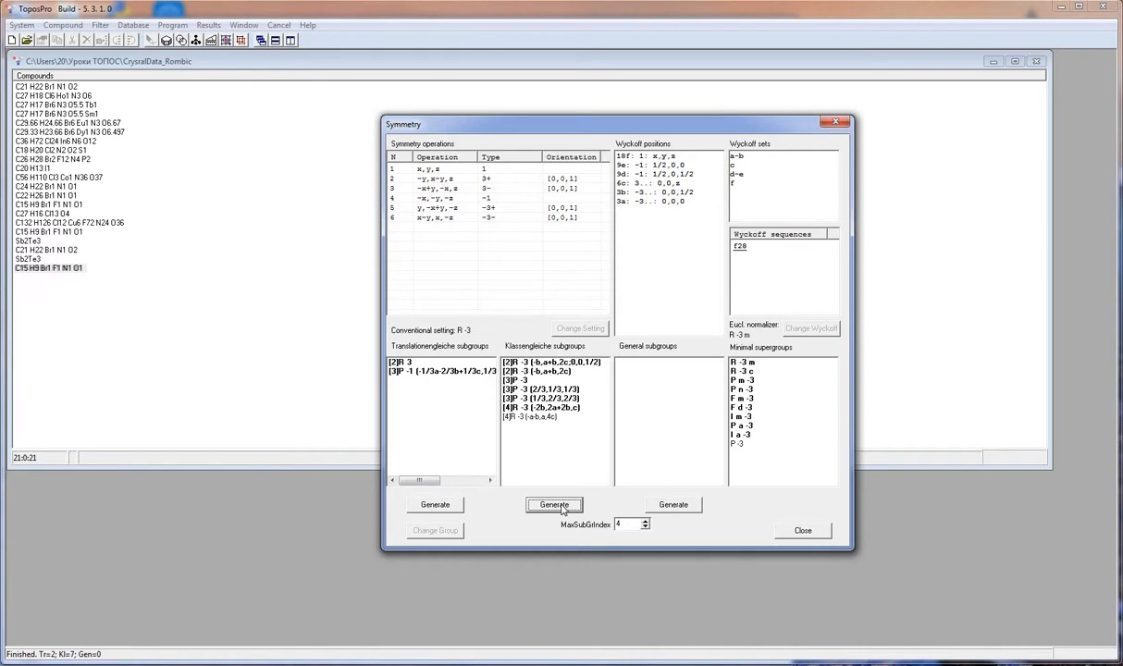
left_click(678, 507)
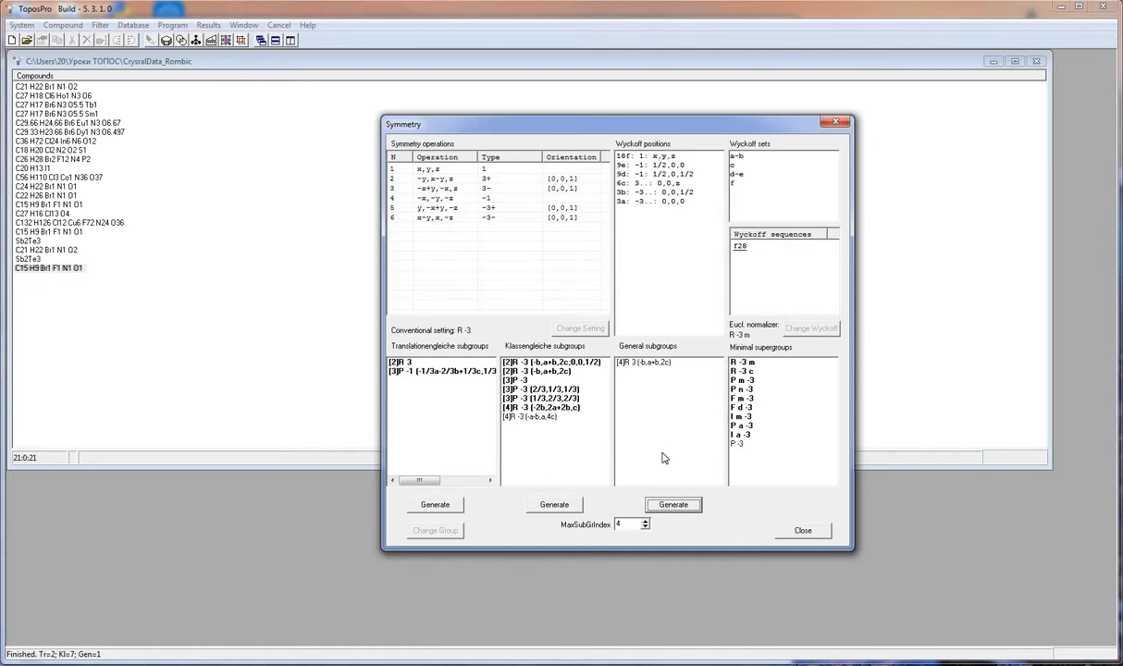
left_click(518, 416)
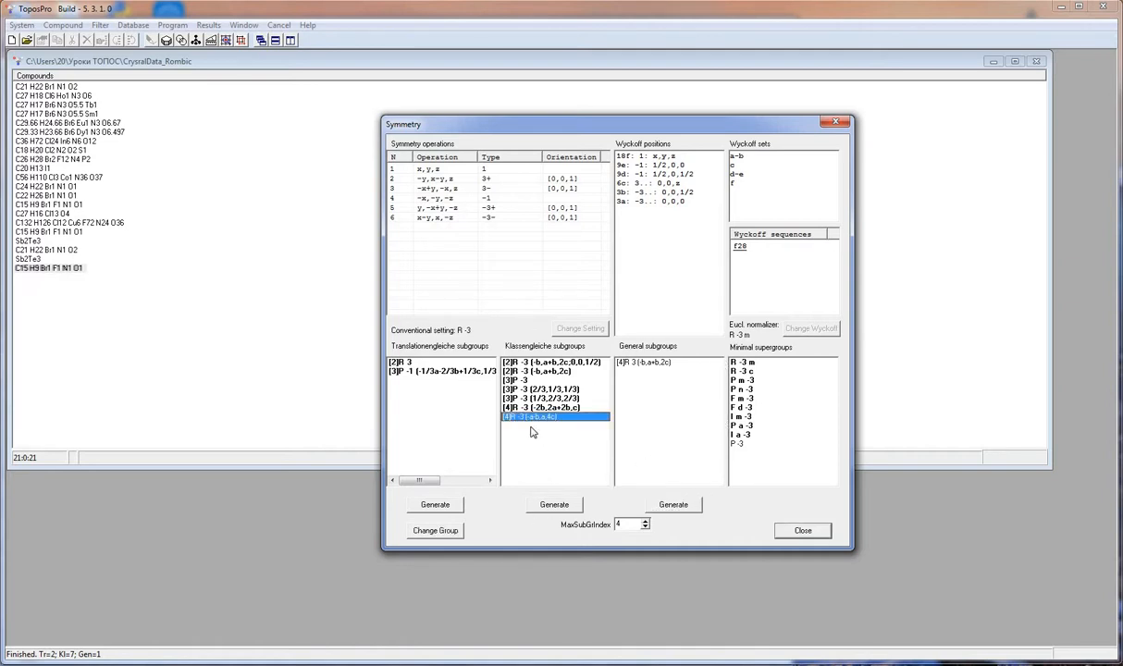
left_click(449, 532)
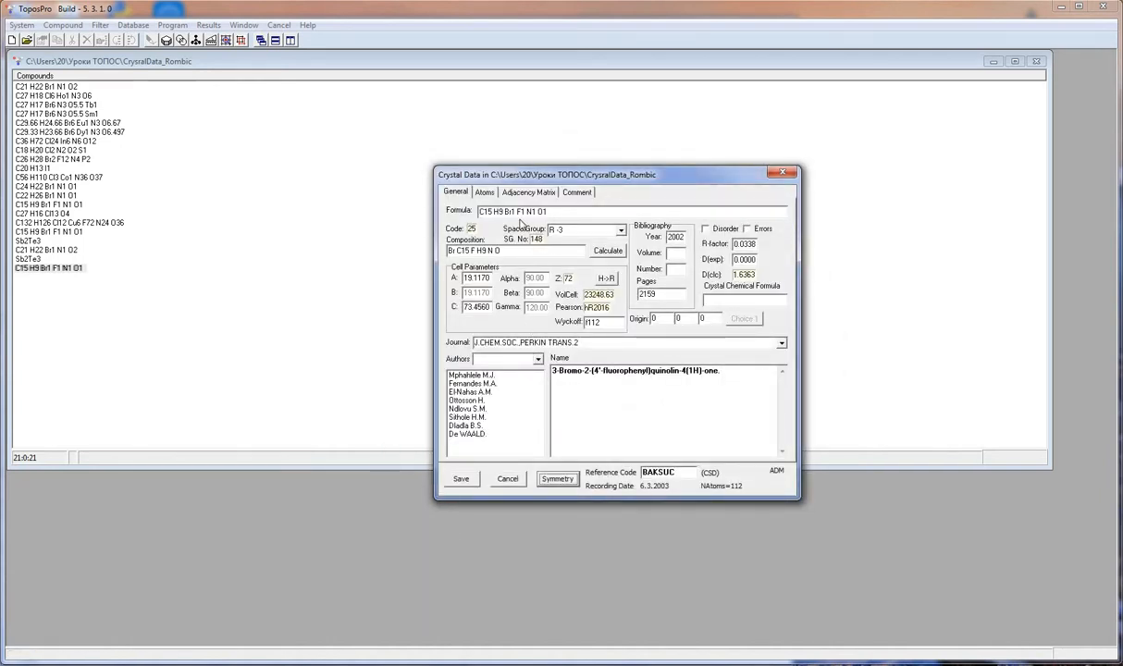
- Assign oxidation states to all atoms, and set the oxidation state of every carbon atom to 3
left_click(485, 193)
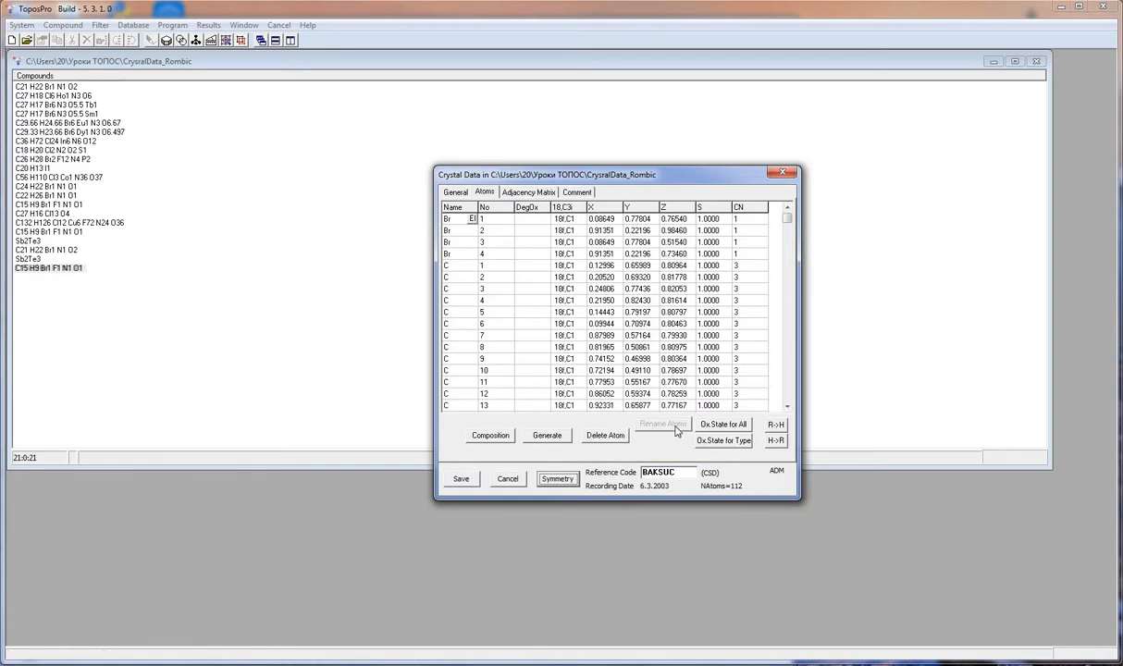
left_click(716, 427)
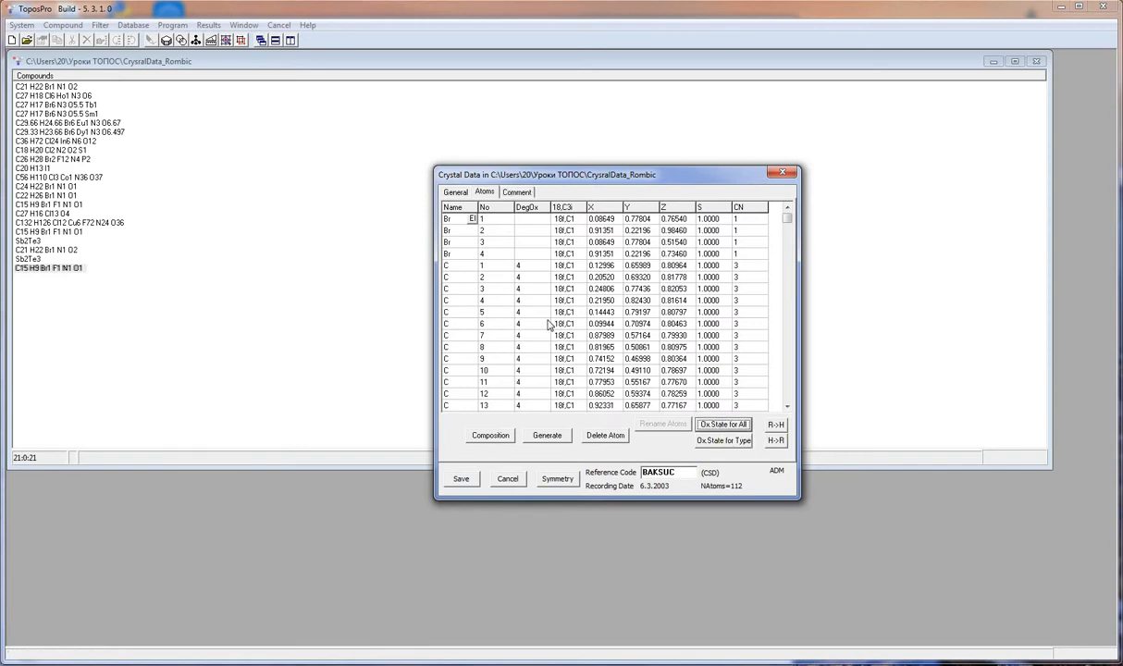
left_click(532, 269)
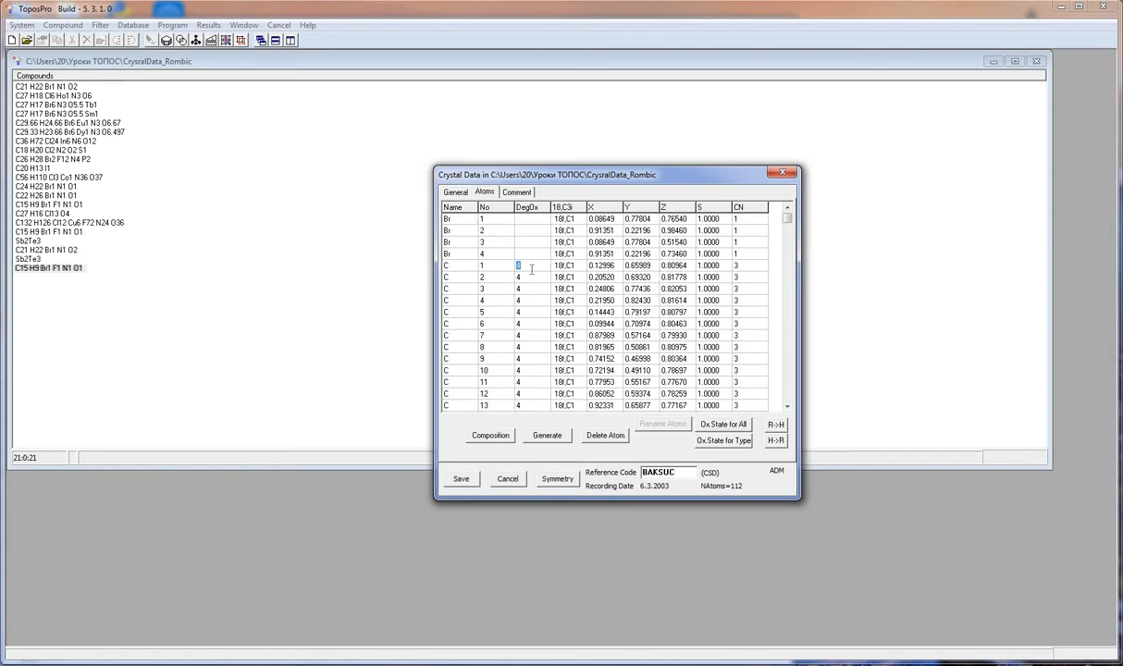
type("3")
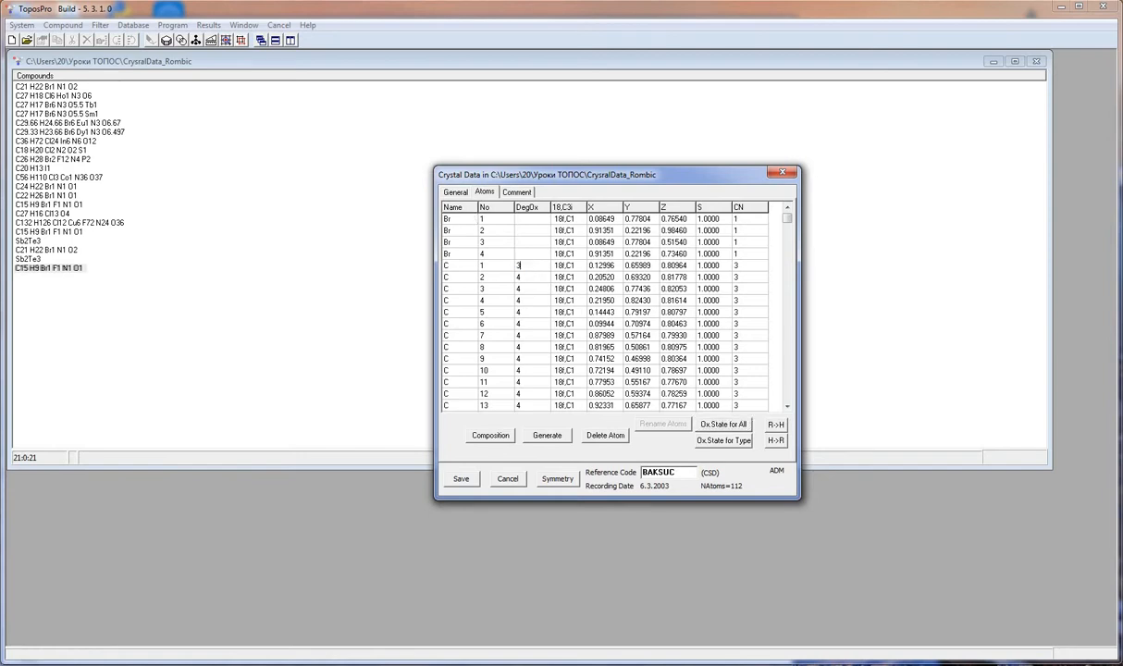
left_click(728, 443)
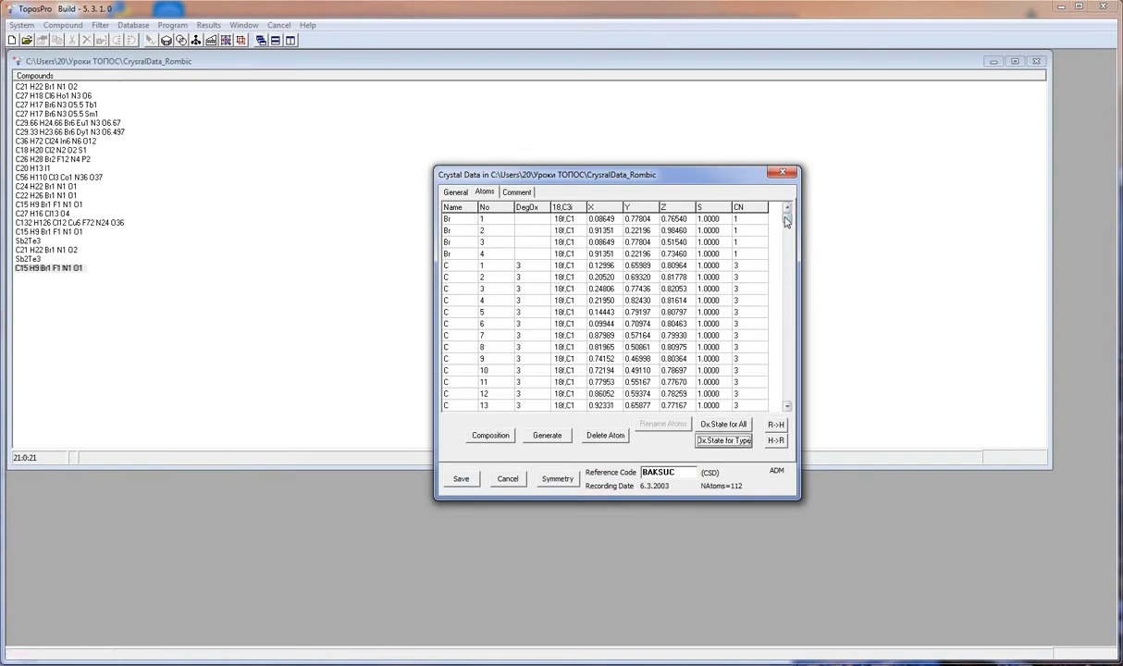
- Review the oxidation states through the atom list, and preview the symmetry-generated atoms without keeping them
left_click_drag(786, 220, 785, 260)
scroll(782, 278, "down", 1)
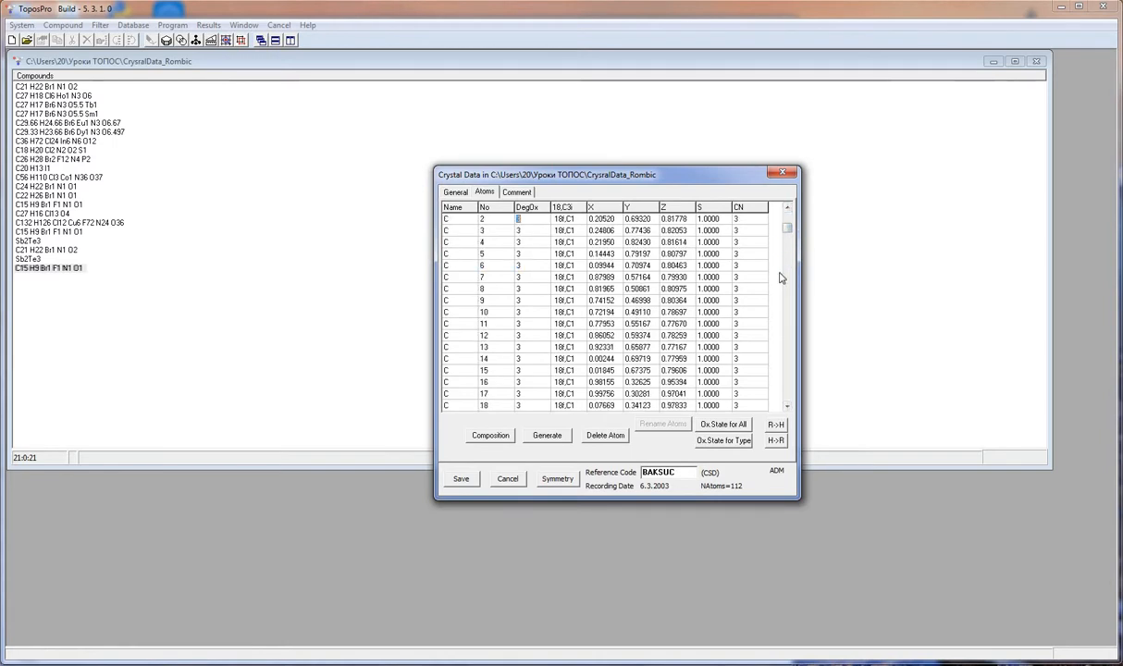
scroll(782, 277, "down", 20)
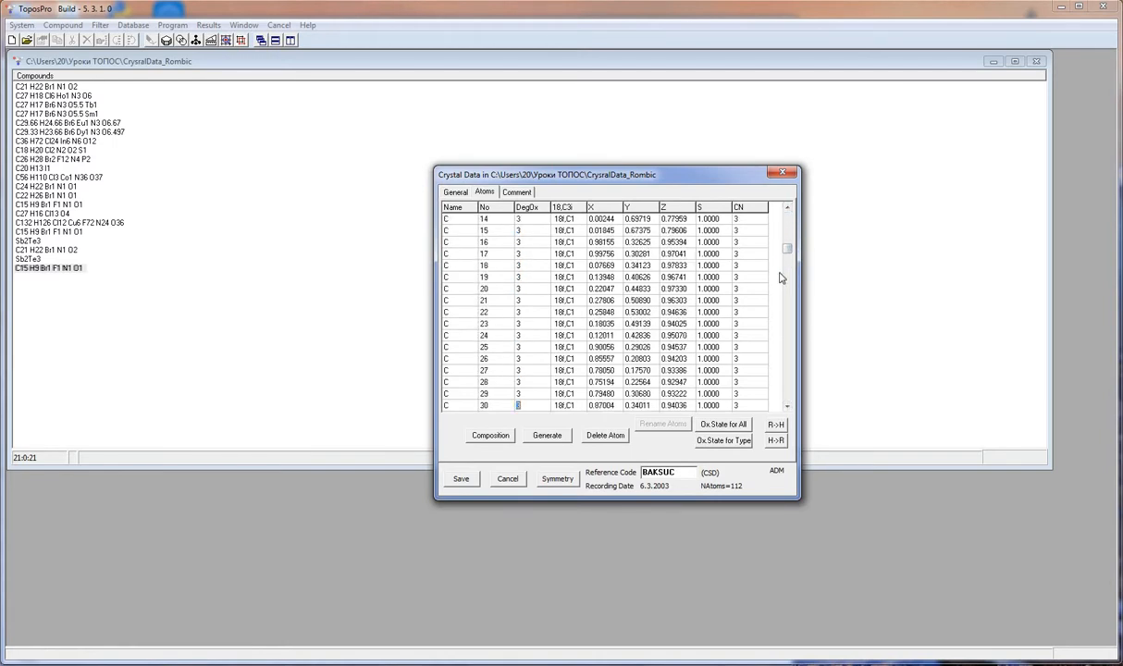
scroll(780, 278, "down", 20)
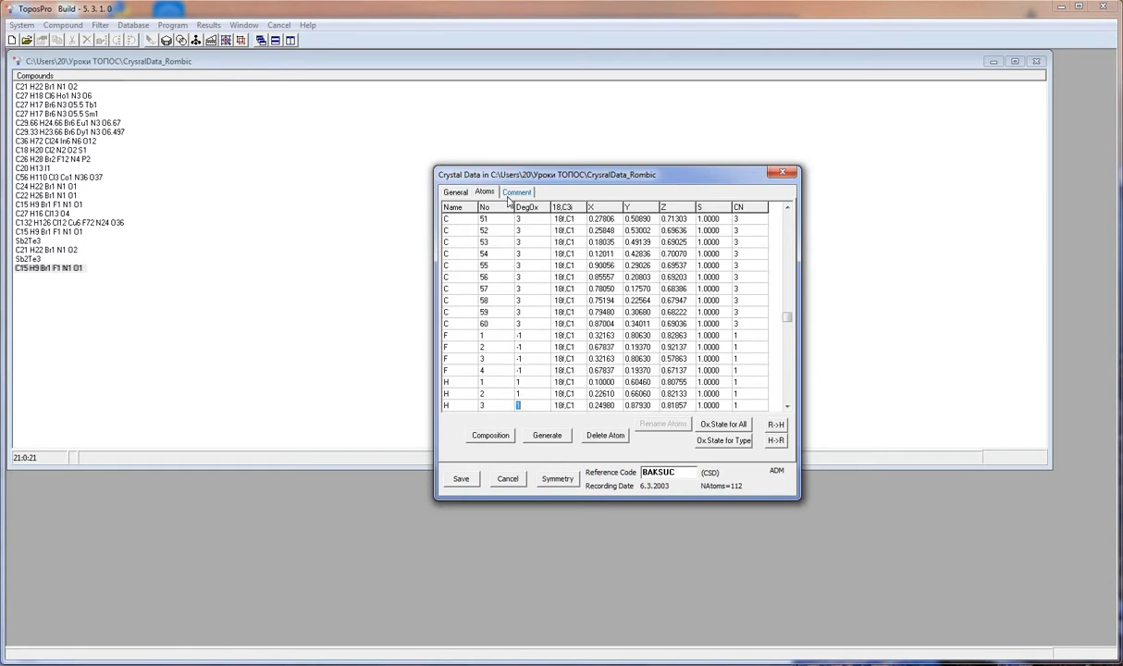
left_click(565, 435)
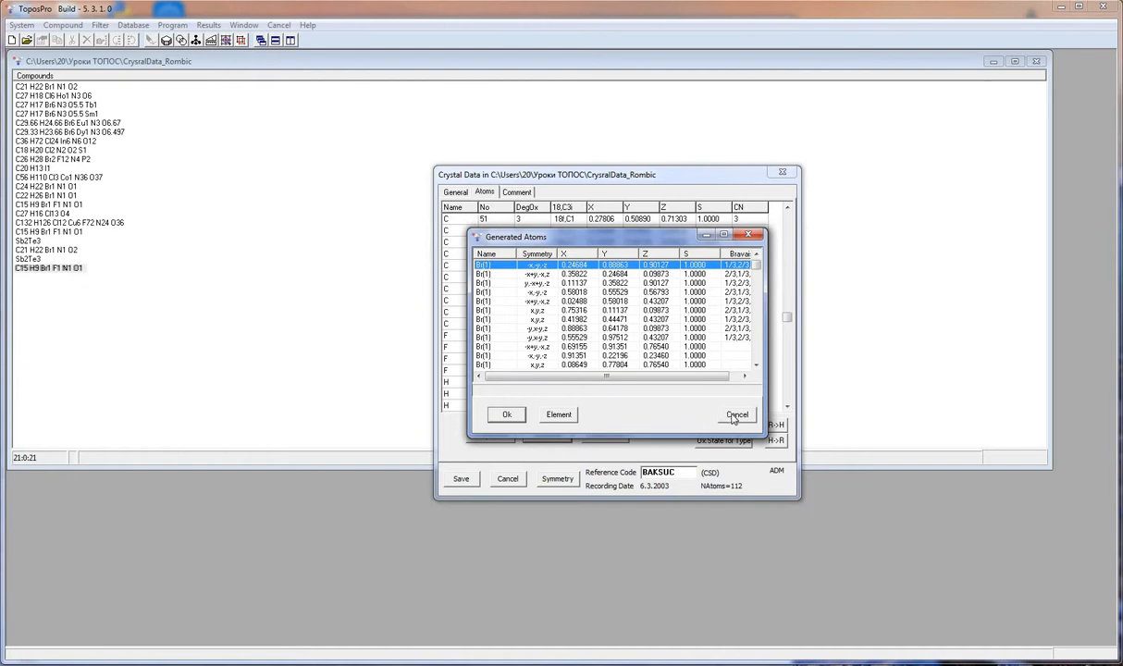
left_click(736, 415)
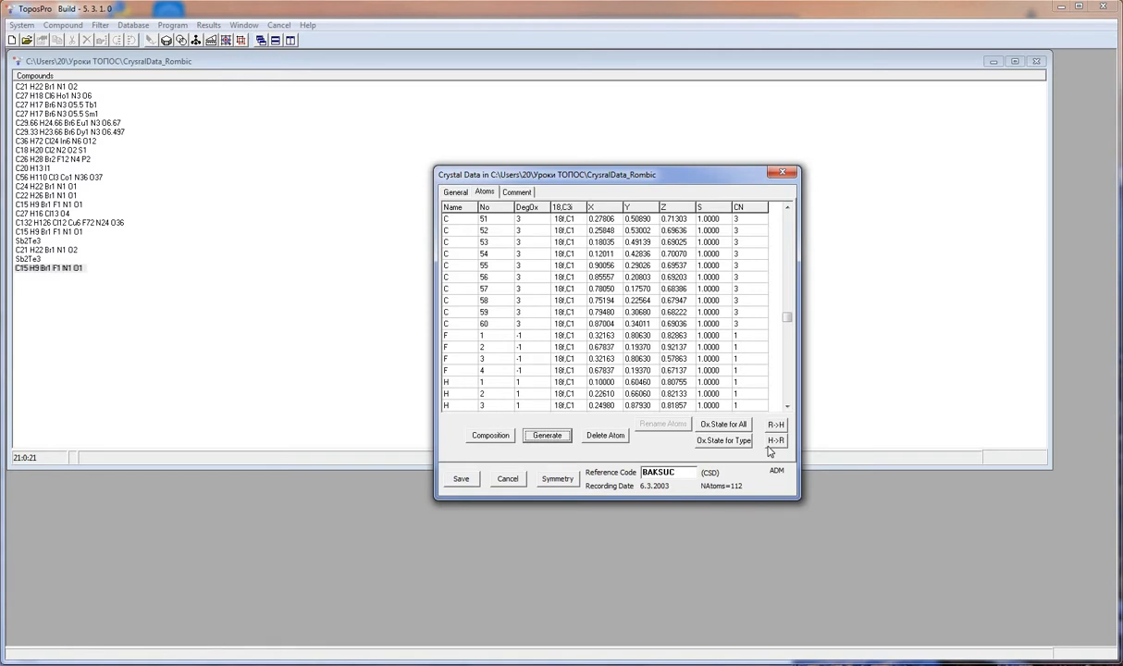
- Sort the atom list by X, Y and Z coordinates, and finally by coordination number
left_click(609, 211)
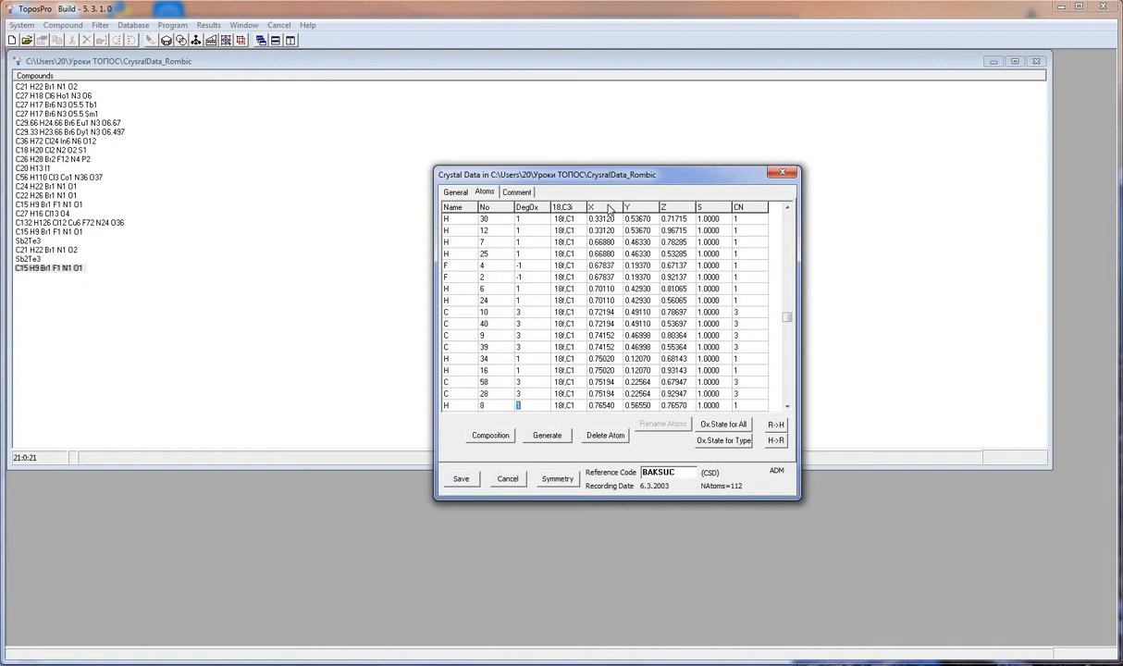
left_click(637, 211)
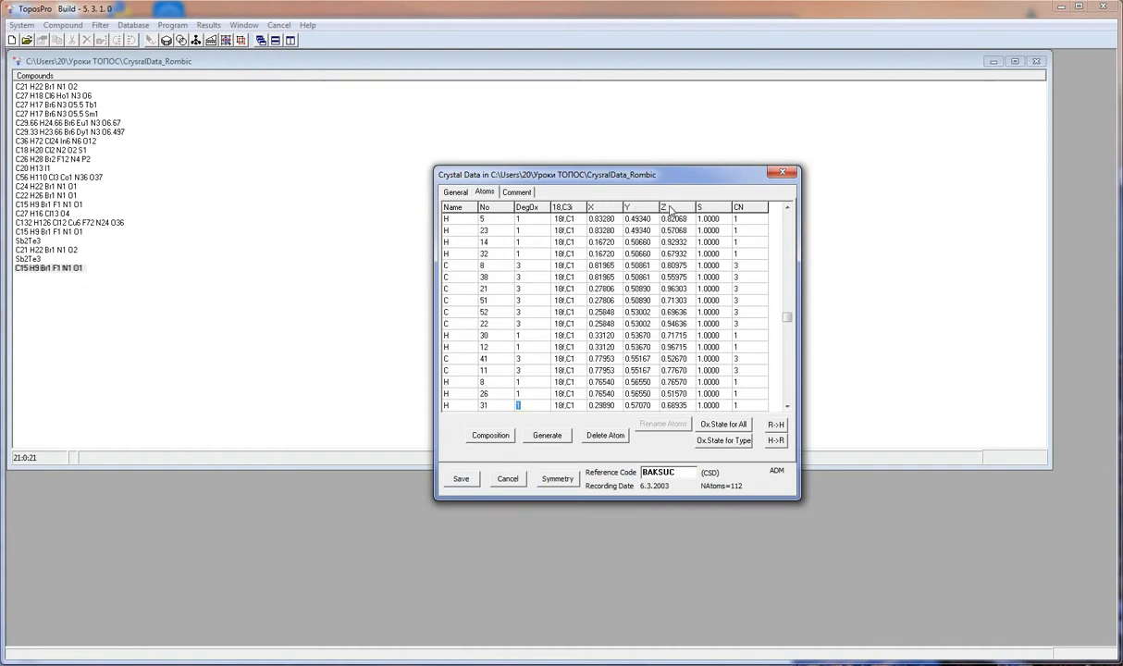
left_click(670, 211)
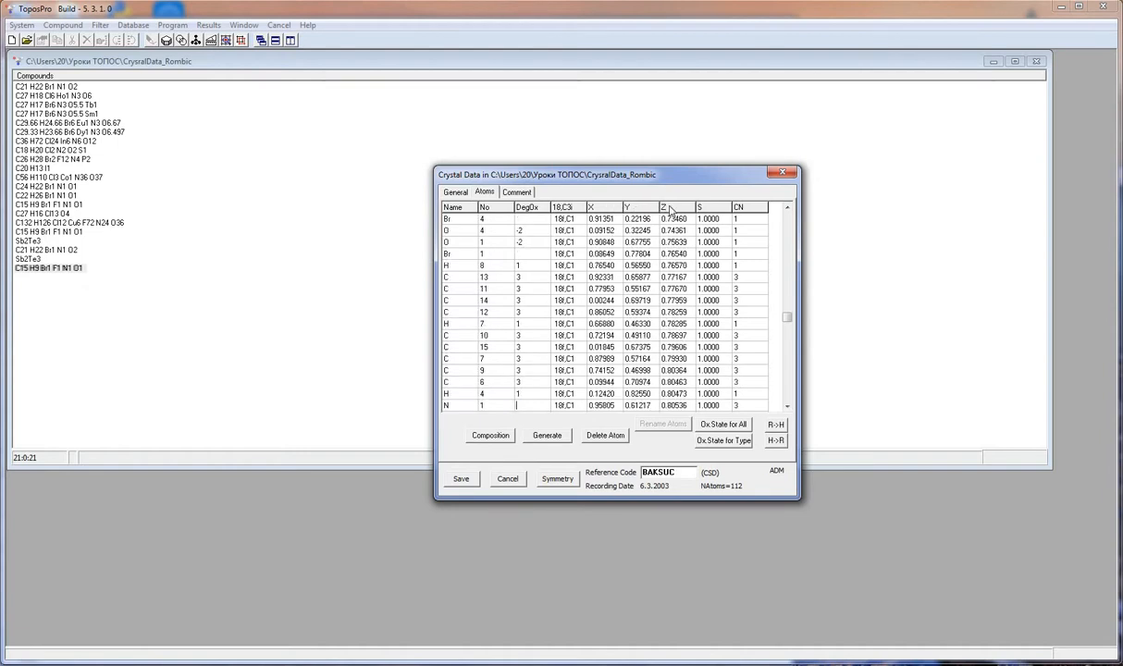
left_click(743, 209)
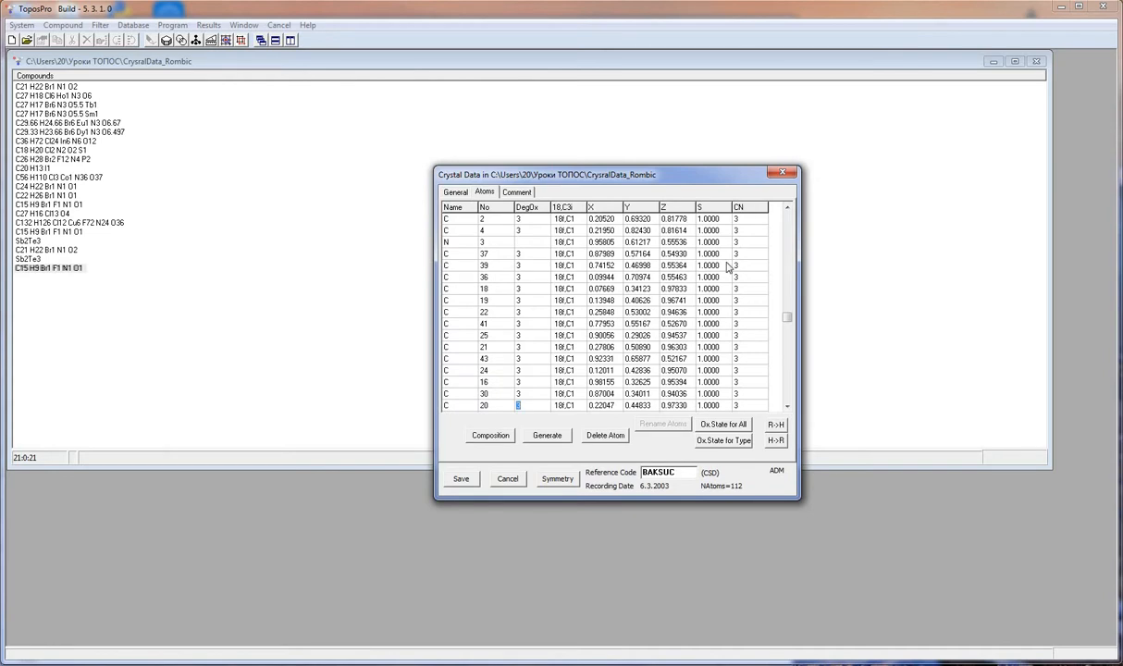
- Close the crystal data without saving the changes, and reopen the last C15 H9 Br1 F1 N1 O1 entry
left_click(518, 478)
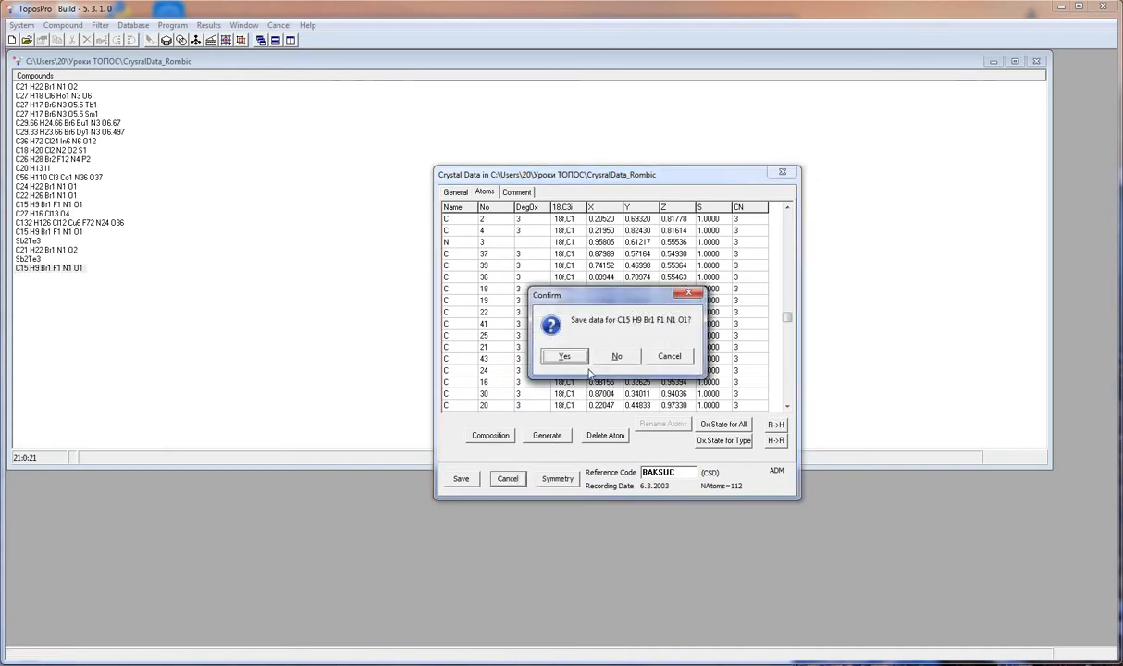
left_click(585, 338)
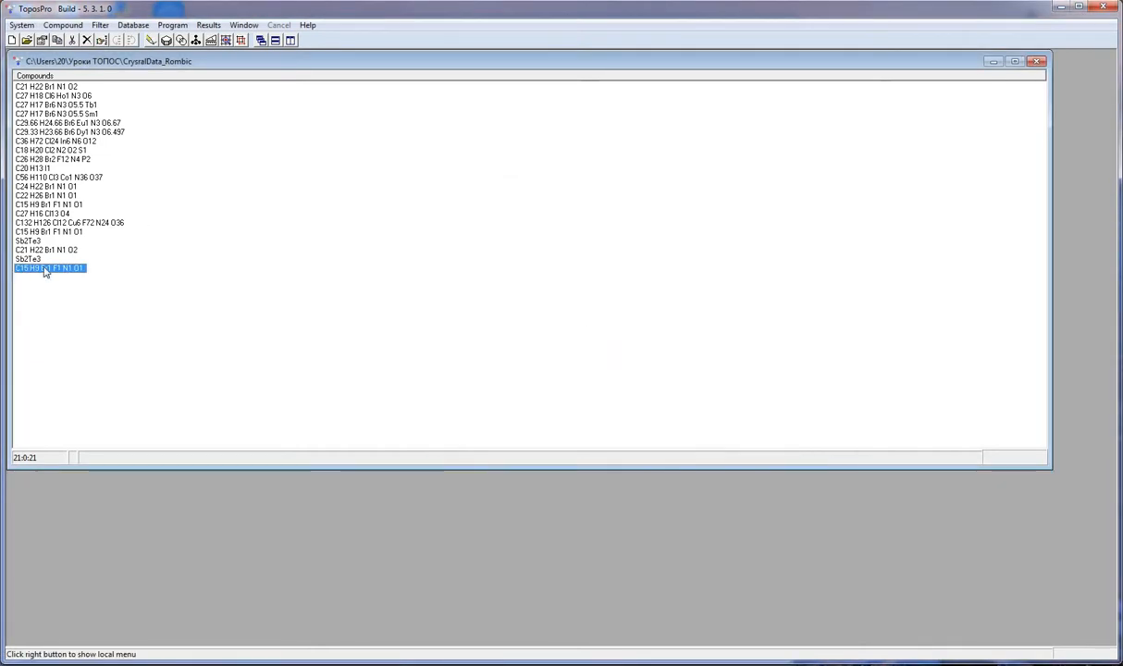
double_click(46, 268)
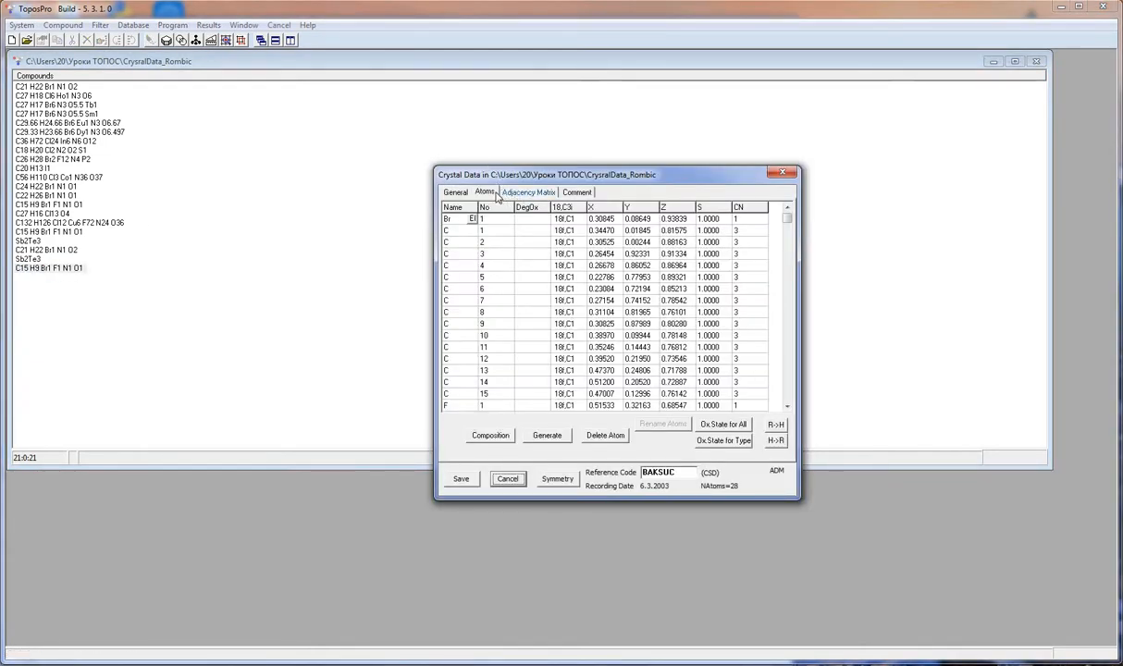
- Expand atoms H1 and O1 in the adjacency matrix to examine their contacts
left_click(550, 194)
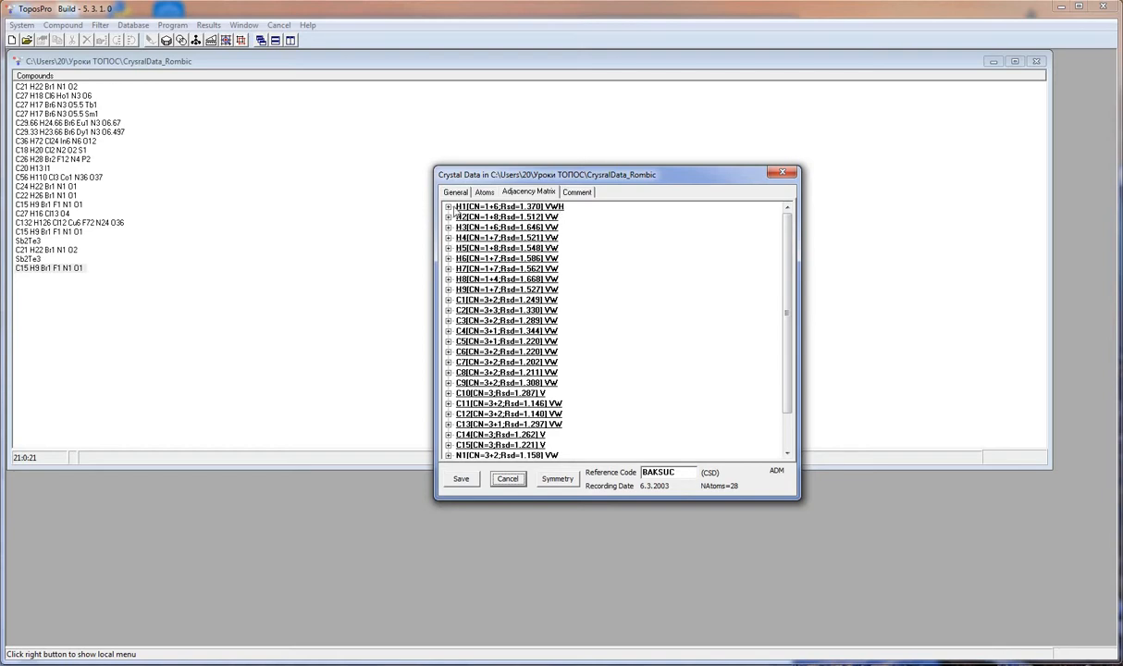
left_click(448, 208)
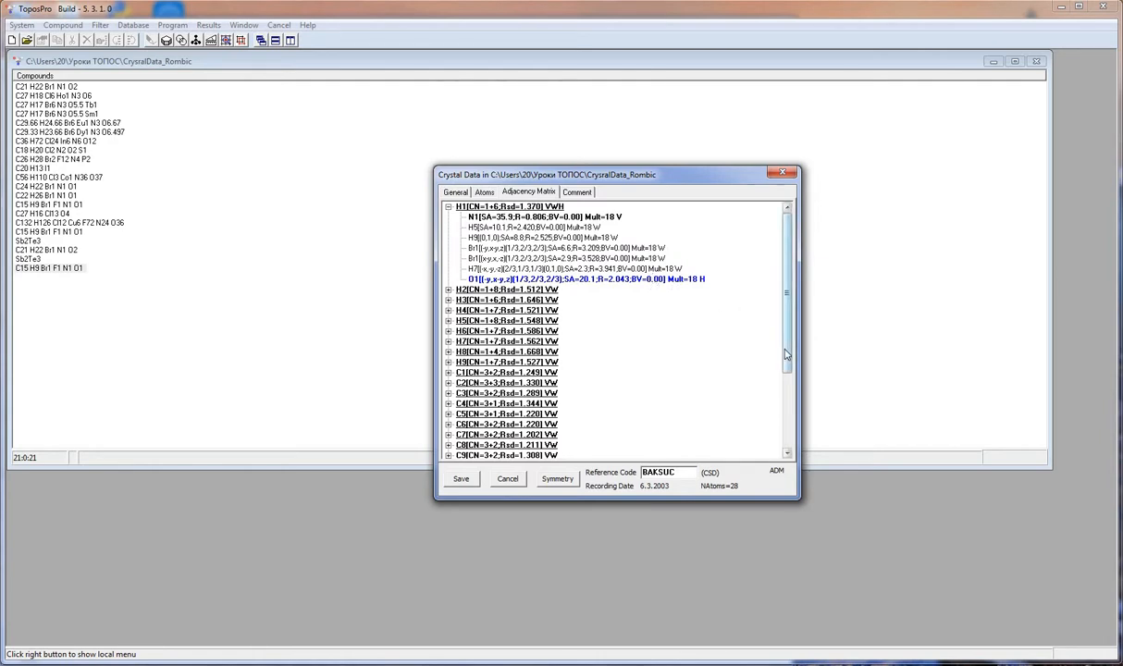
left_click_drag(786, 354, 684, 440)
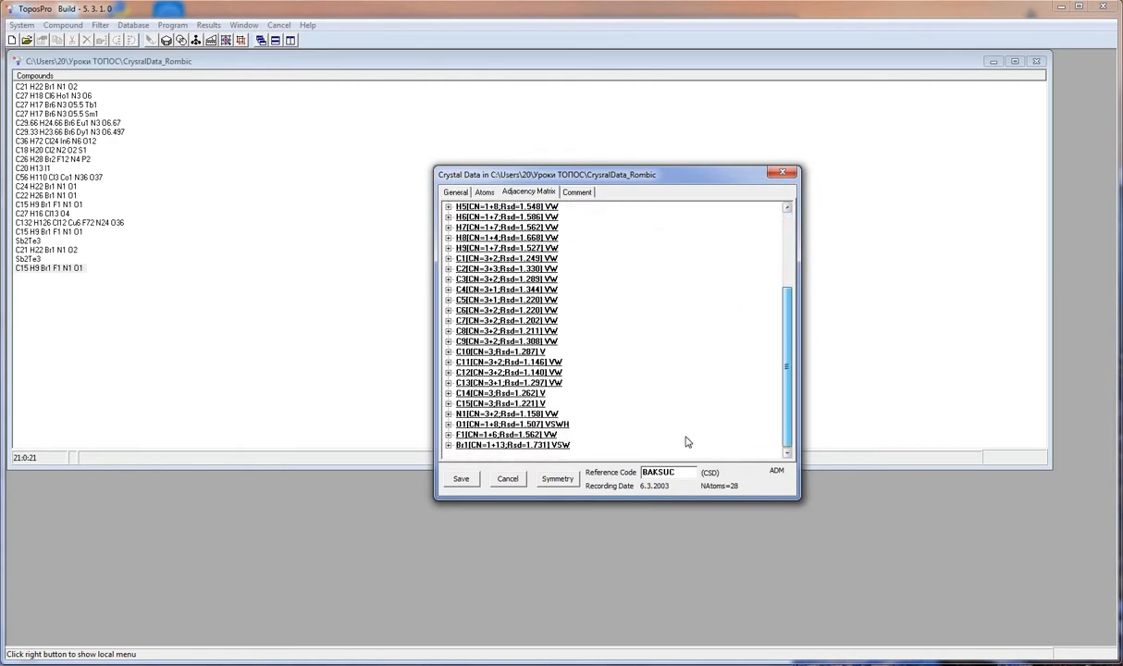
left_click(449, 424)
- Change the type of the contact between O1 and H2 to H bond in the adjacency matrix
right_click(587, 262)
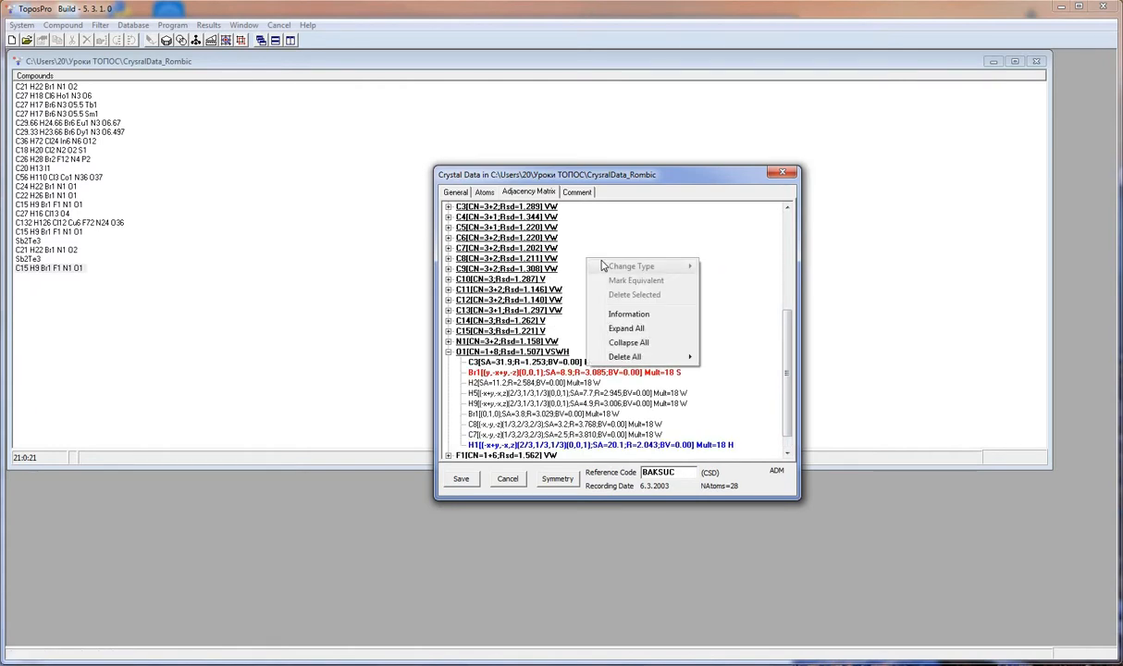
left_click(566, 384)
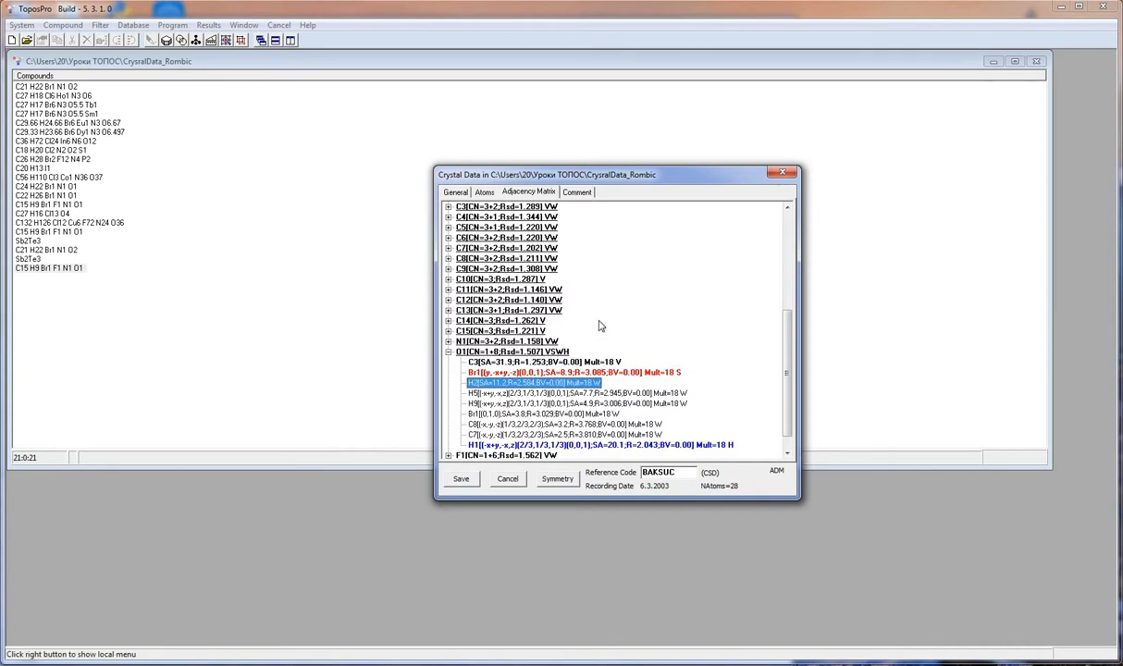
left_click(559, 383)
right_click(559, 384)
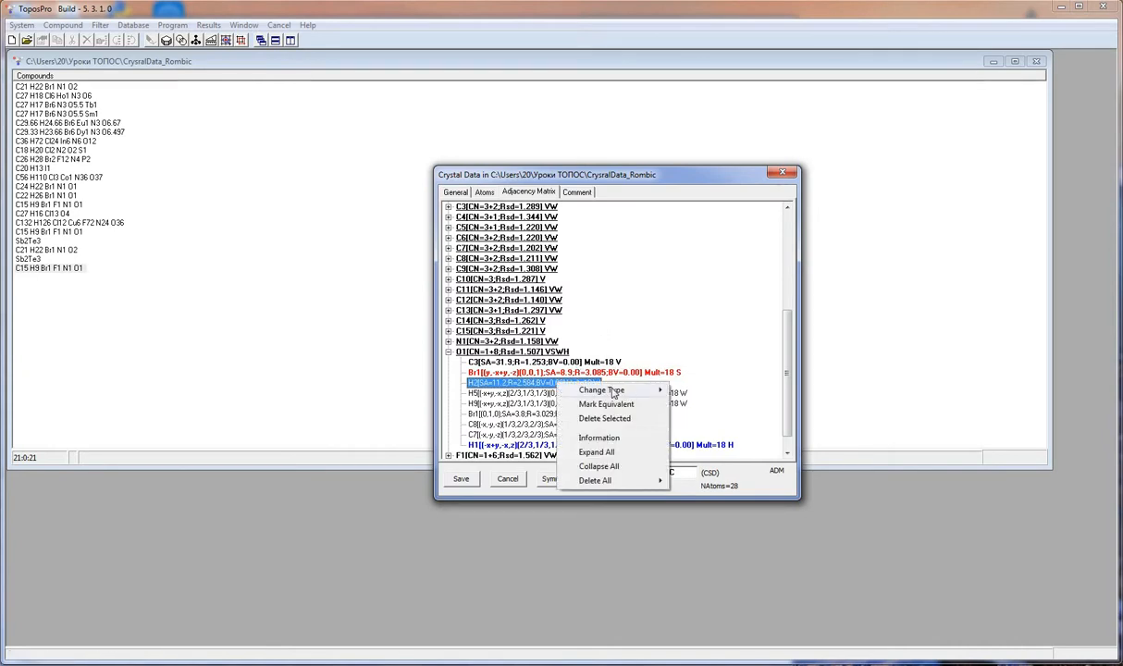
mouse_move(610, 390)
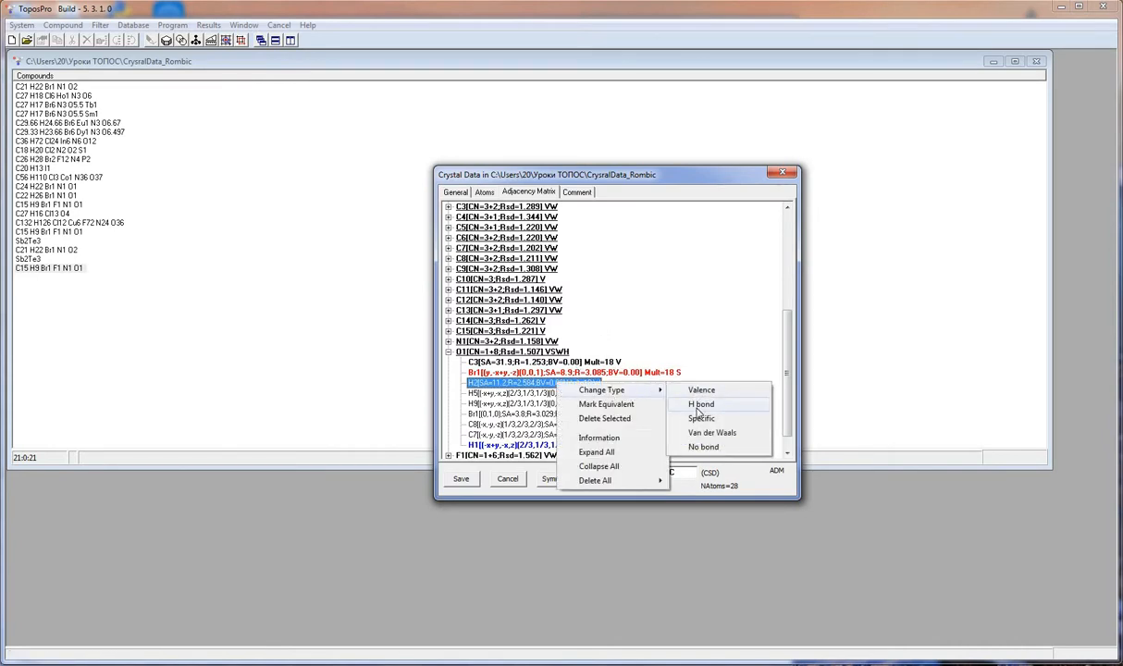
left_click(699, 406)
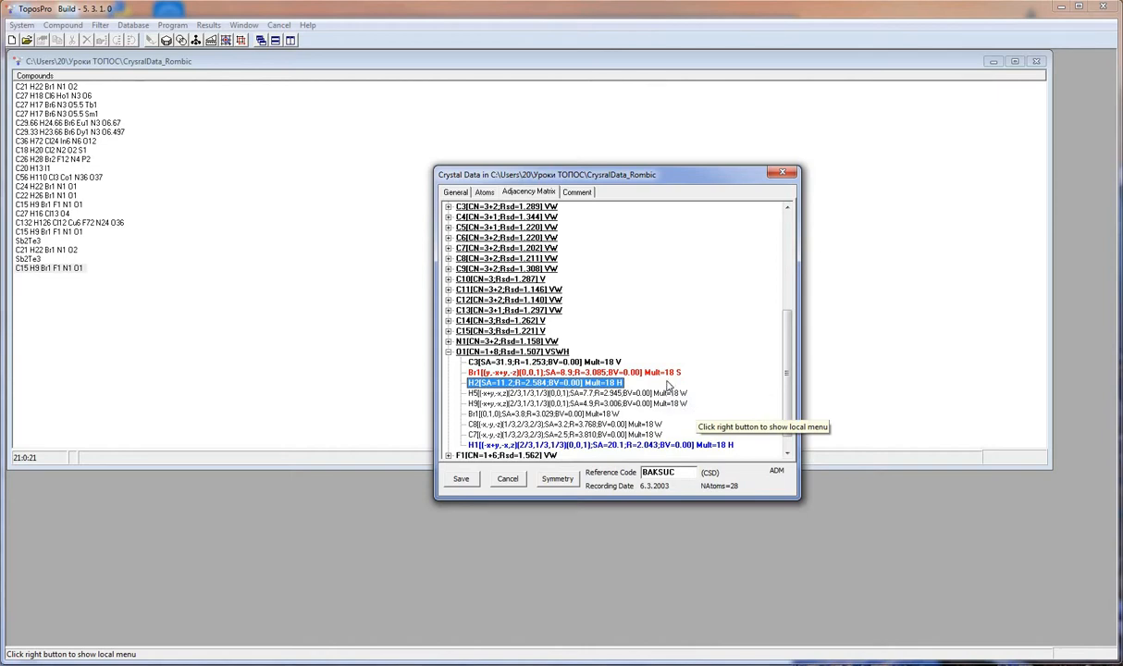
- Delete the contact between O1 and H2 from the adjacency matrix, and review the matrix's bond information by type
right_click(668, 385)
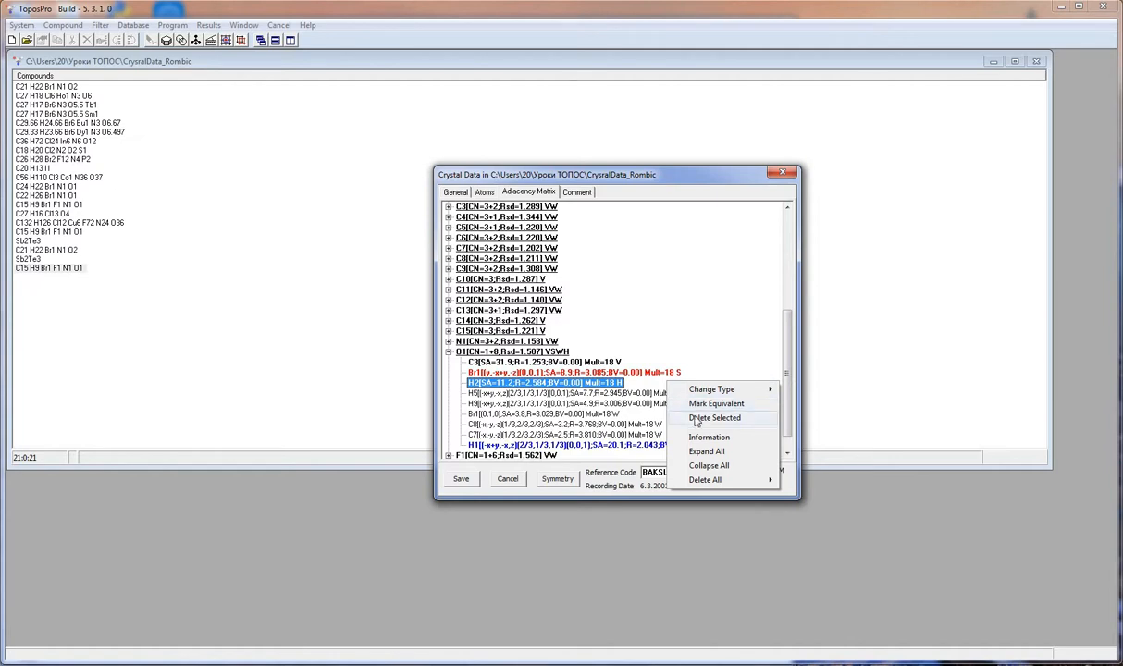
left_click(695, 418)
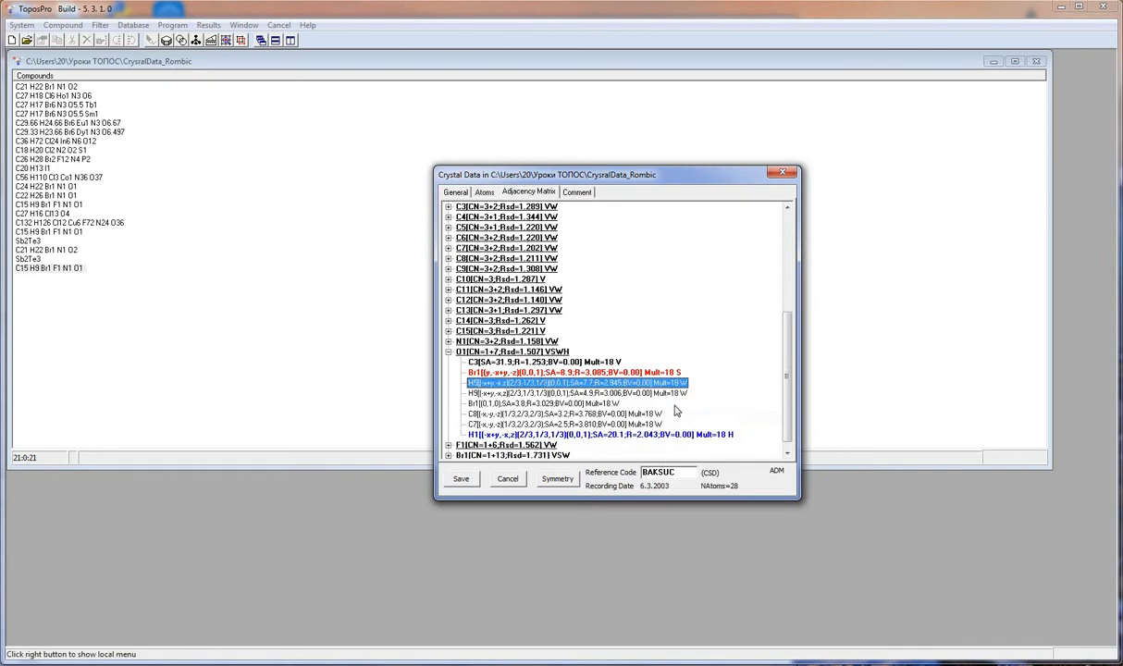
right_click(676, 409)
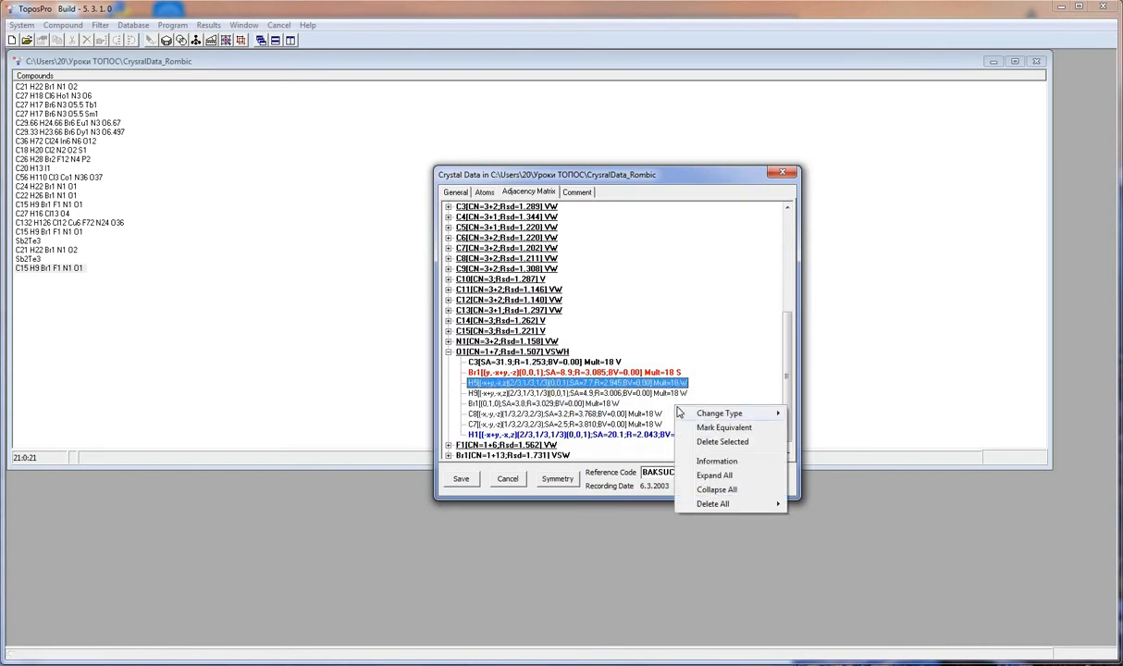
left_click(703, 461)
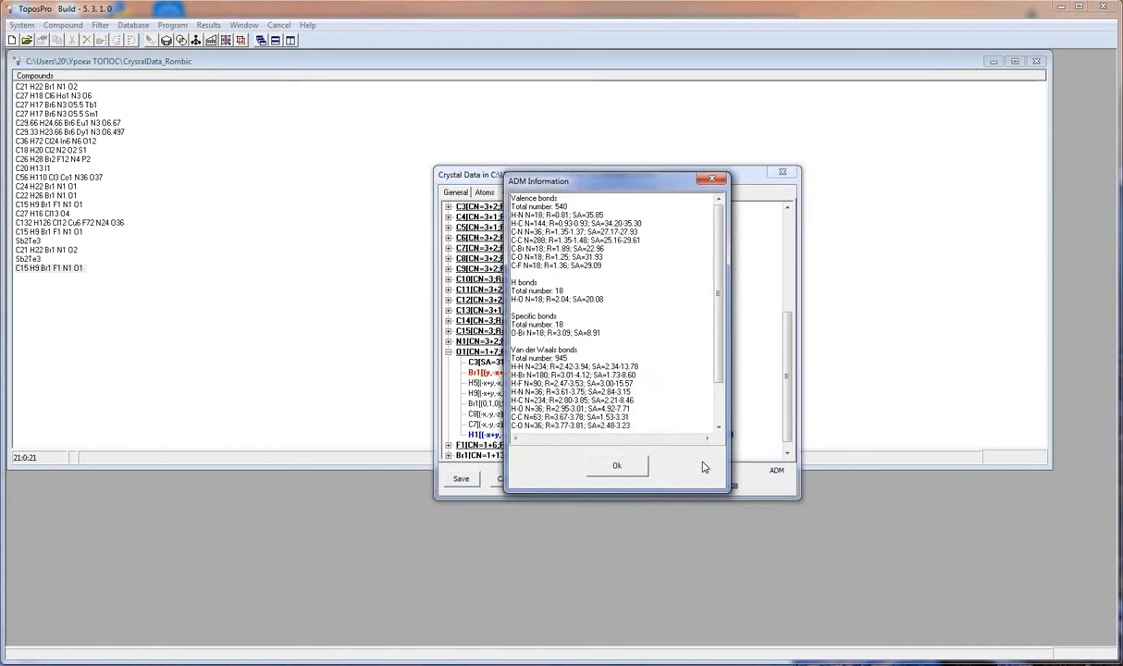
scroll(717, 411, "down", 2)
left_click_drag(718, 410, 719, 429)
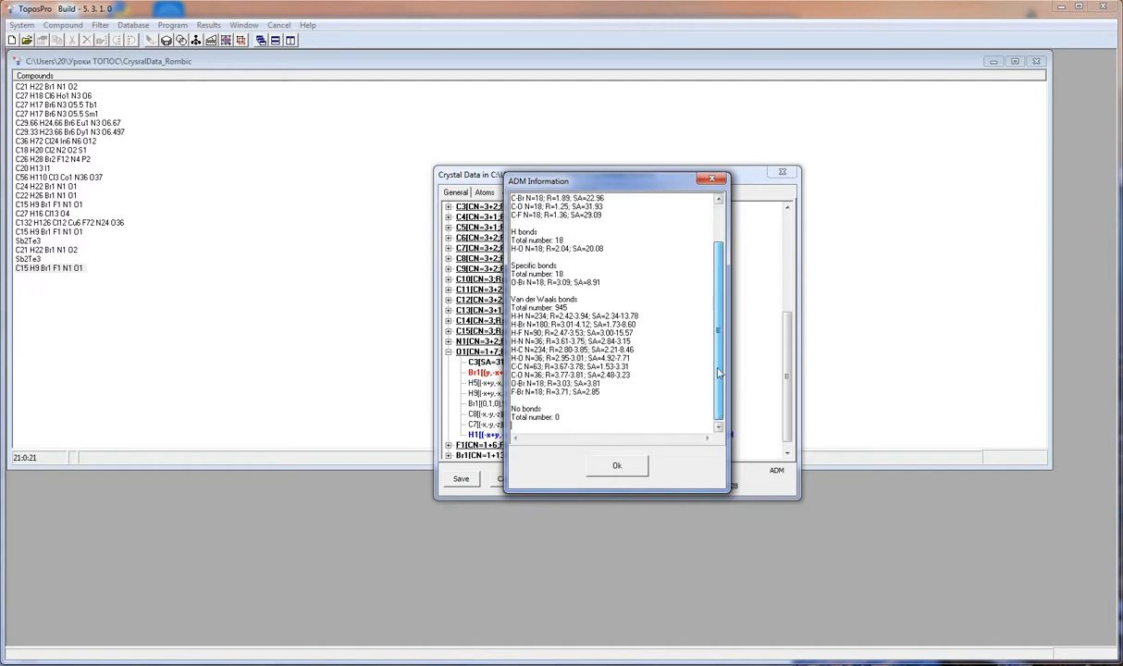
left_click(712, 179)
- Delete all H bonds from the adjacency matrix
right_click(596, 246)
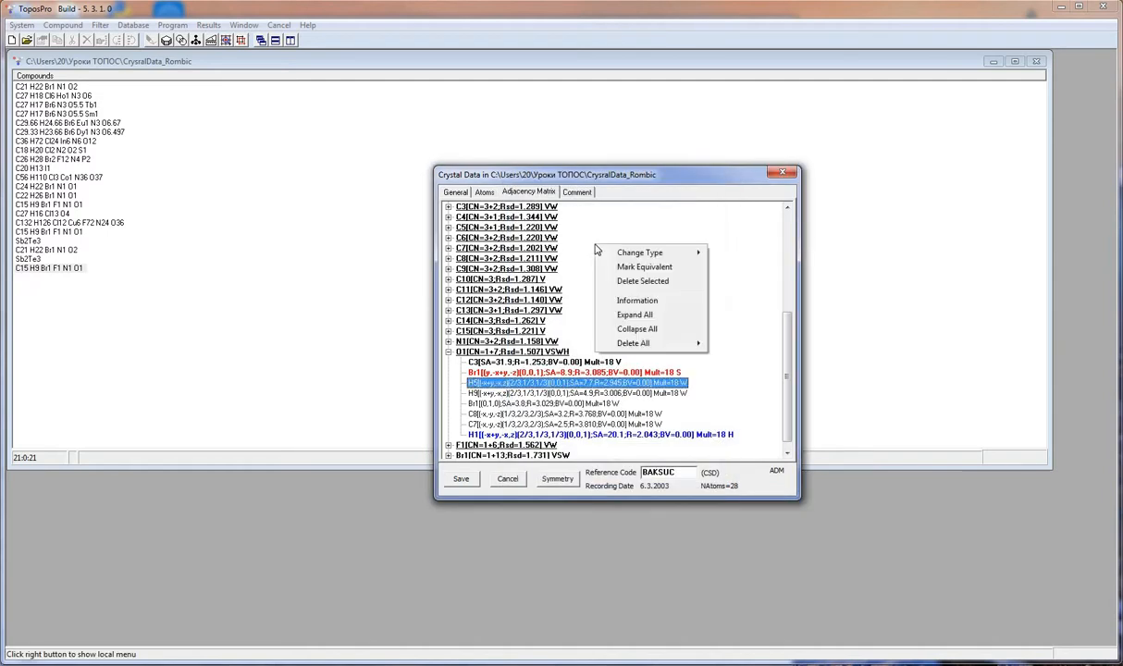
mouse_move(622, 344)
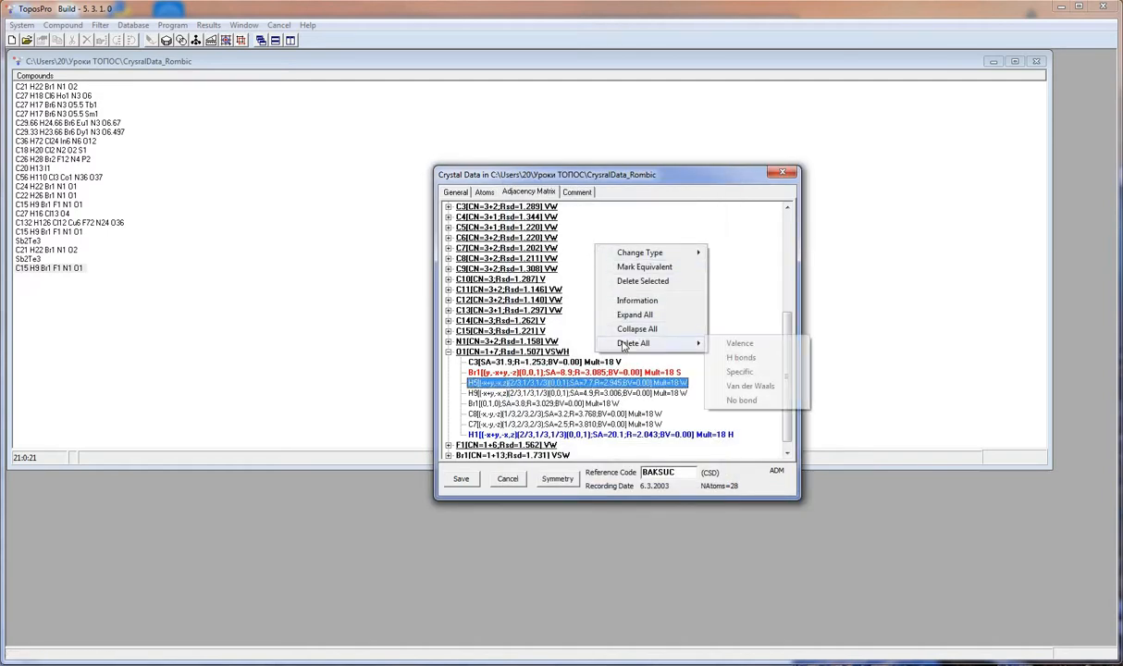
left_click(760, 358)
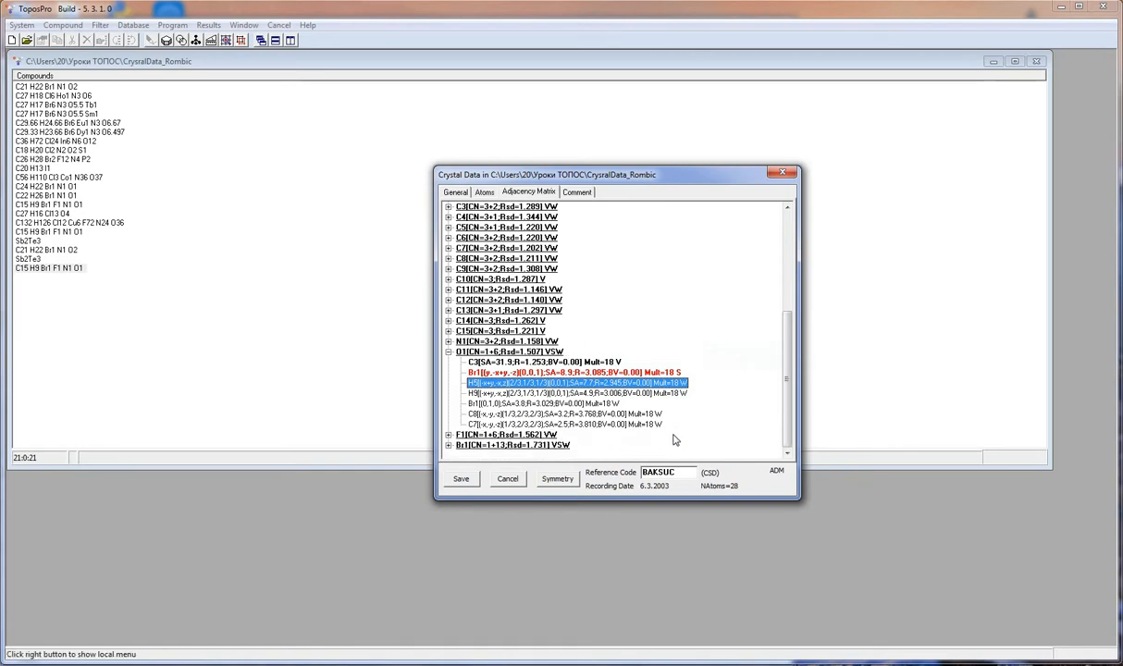
- View the compound's comment and start the search for the topology of its representations
left_click(579, 193)
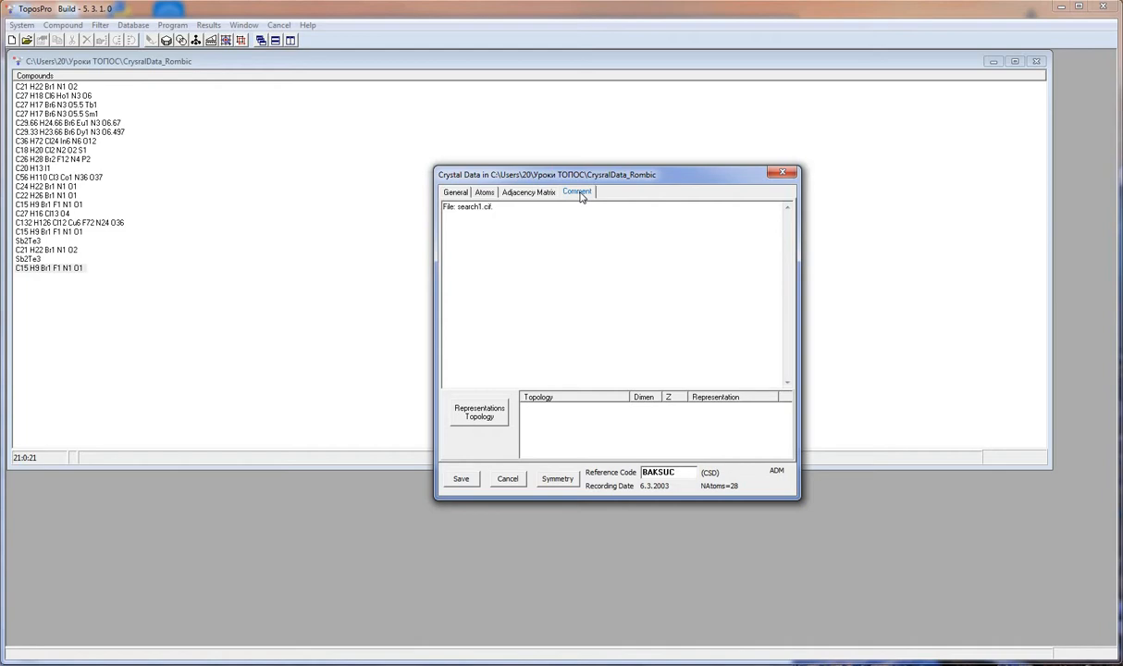
left_click(496, 422)
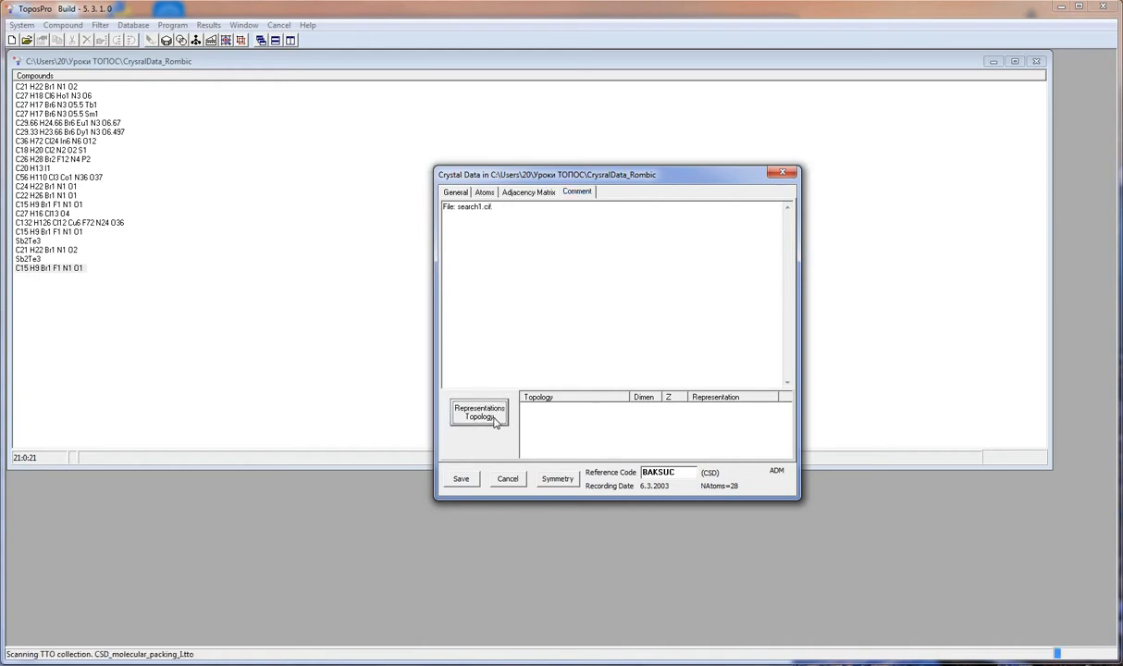